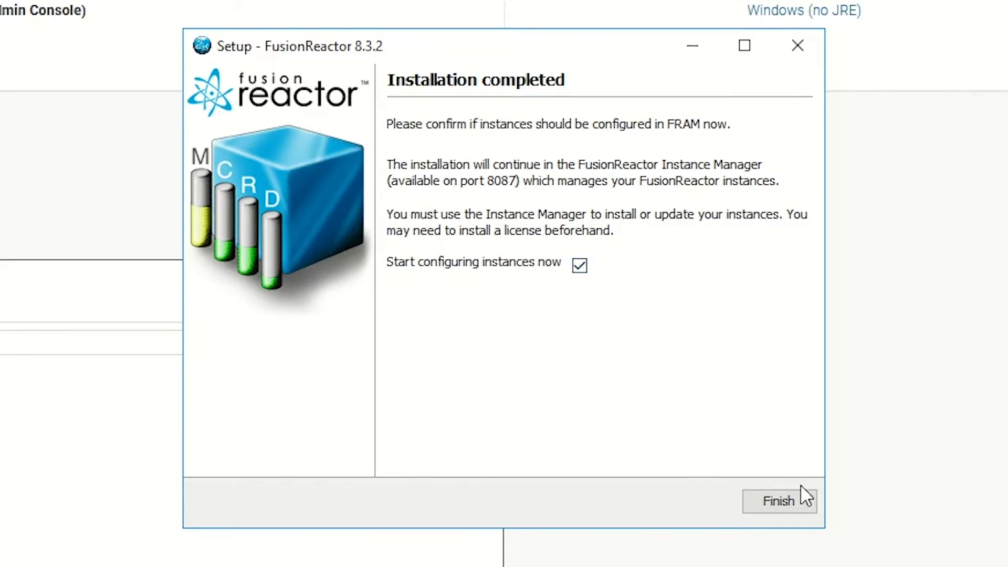
Finish FusionReactor Setup 8.3.2 with 'Start configuring instances now' left enabled
{"action": "left_click", "coordinate": [798, 499]}
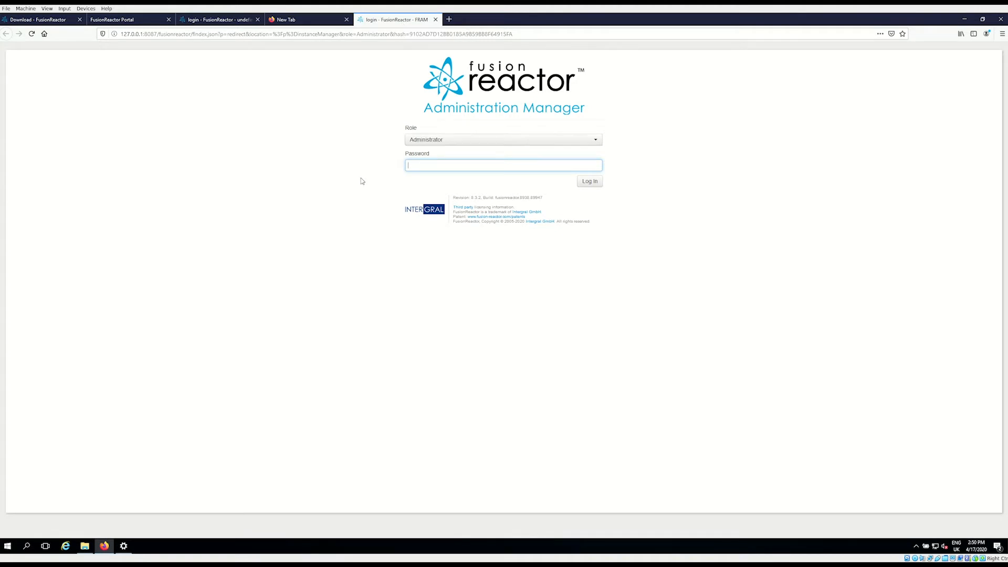
Log in with the administrator password and decline Firefox's offer to save it
{"action": "type", "text": "min"}
{"action": "key", "text": "Return"}
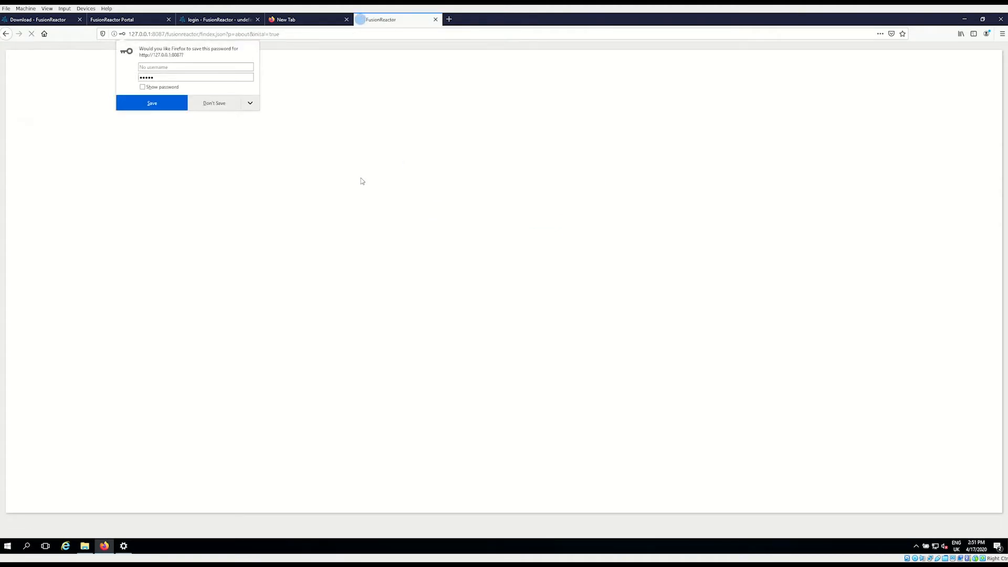
{"action": "left_click", "coordinate": [222, 106]}
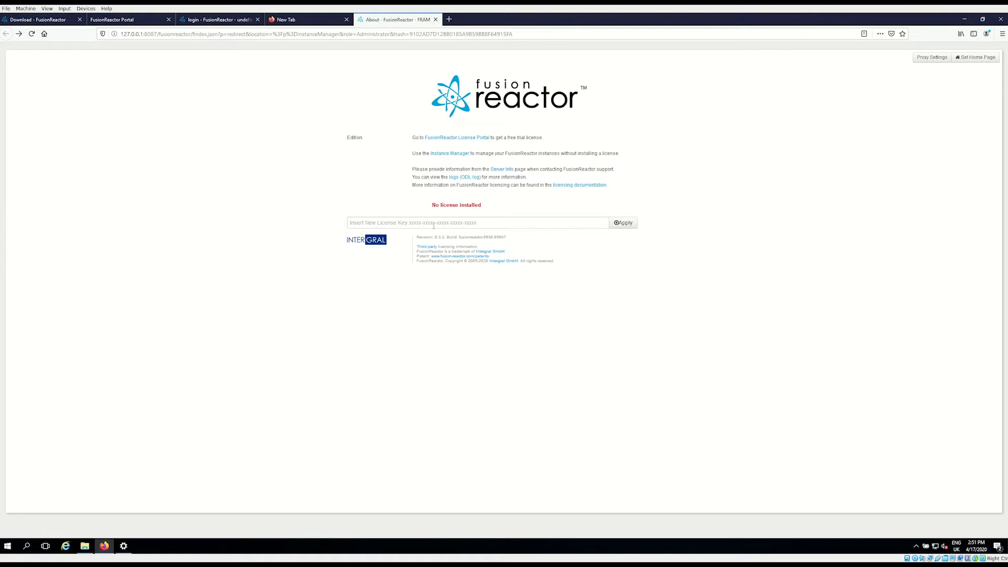
Apply the pasted licence key, then bring up Downloads in File Explorer from Instance Manager
{"action": "left_click", "coordinate": [435, 223]}
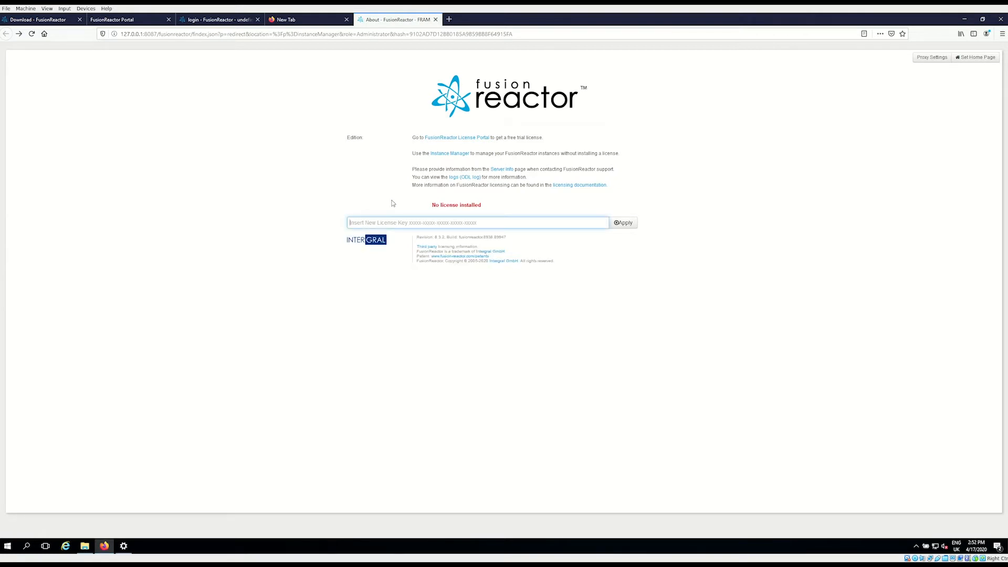
{"action": "key", "text": "ctrl+v"}
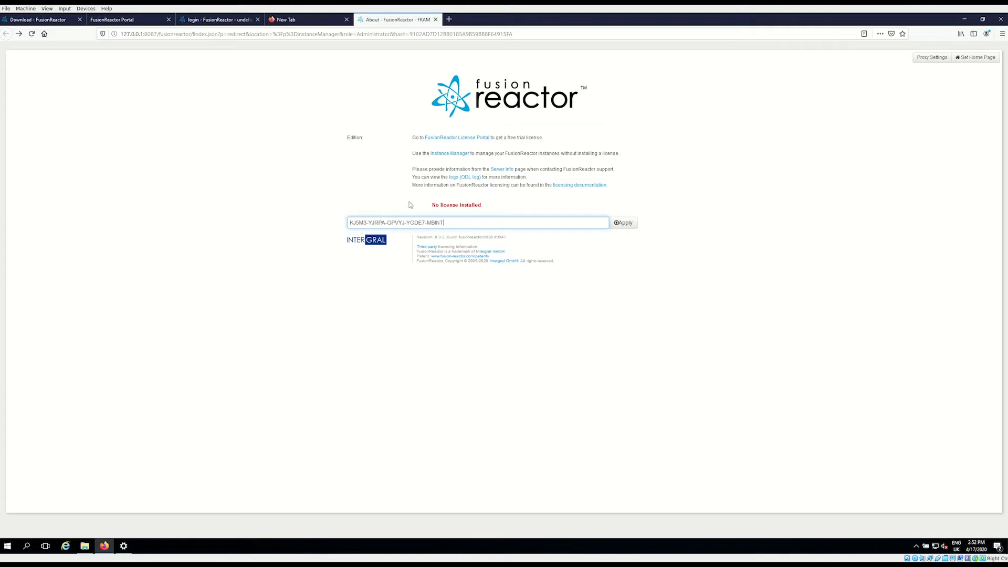
{"action": "left_click", "coordinate": [623, 224]}
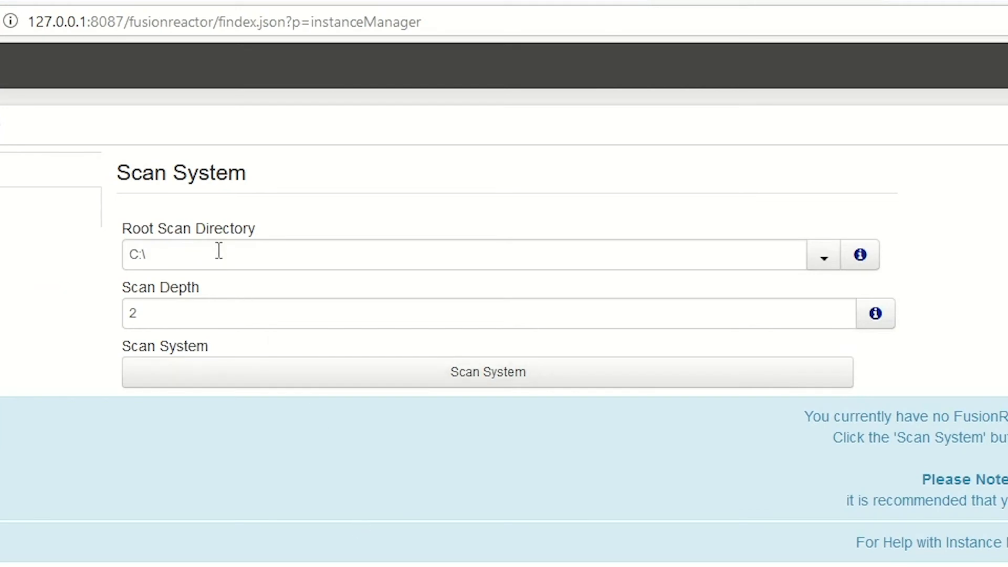
{"action": "left_click", "coordinate": [227, 257]}
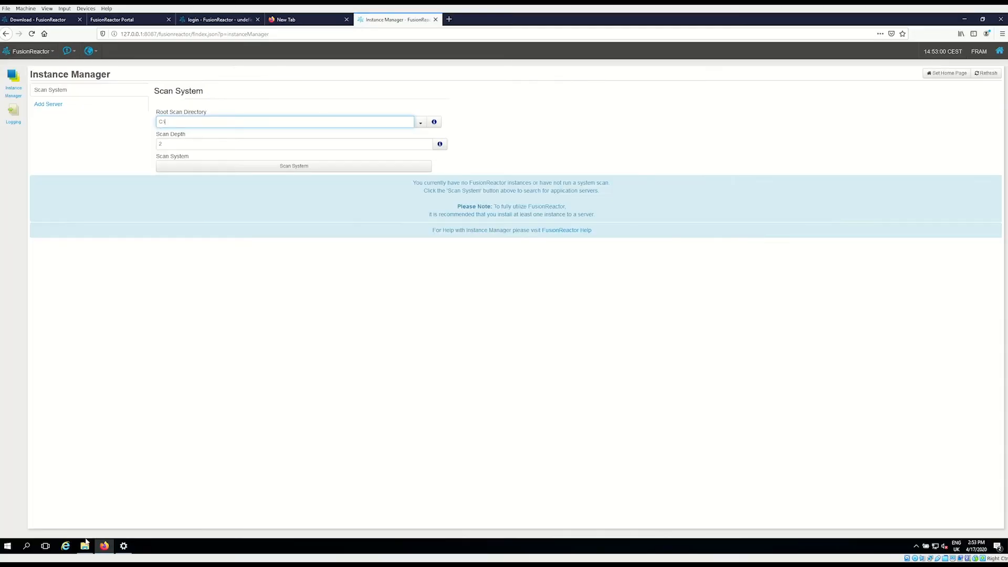
{"action": "left_click", "coordinate": [83, 547]}
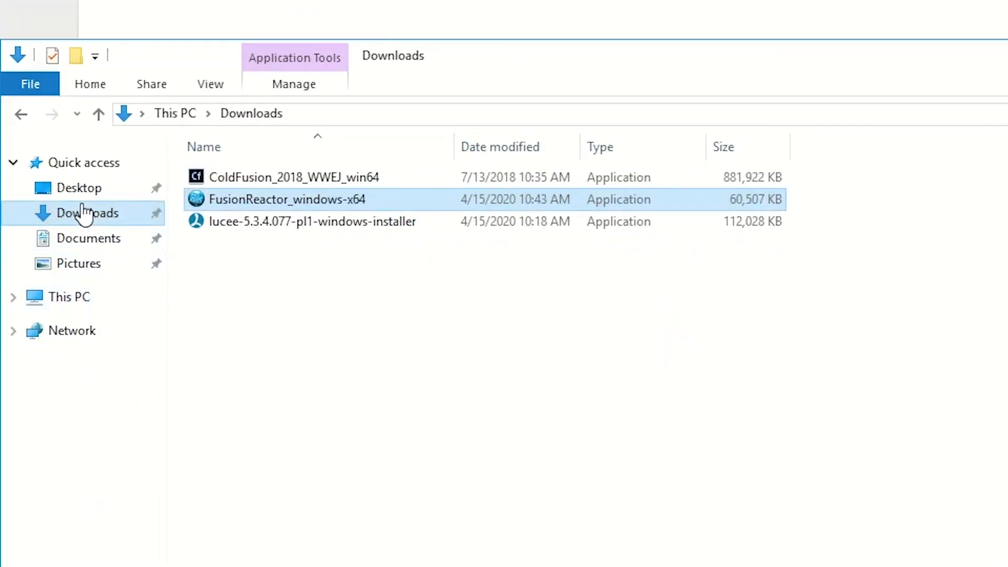
Navigate File Explorer to C:\ColdFusion2018 and select its path in the address bar
{"action": "left_click", "coordinate": [80, 298]}
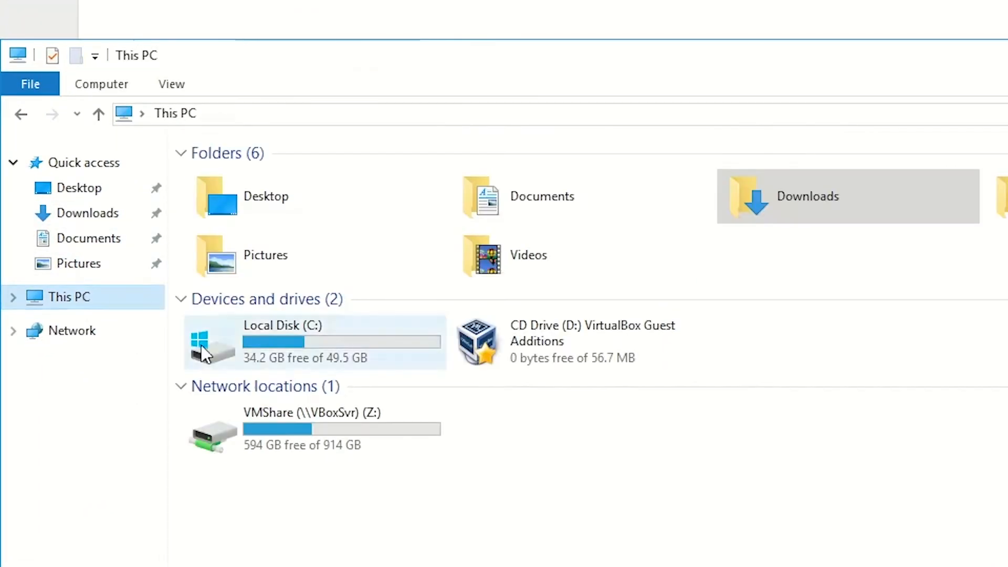
{"action": "double_click", "coordinate": [309, 344]}
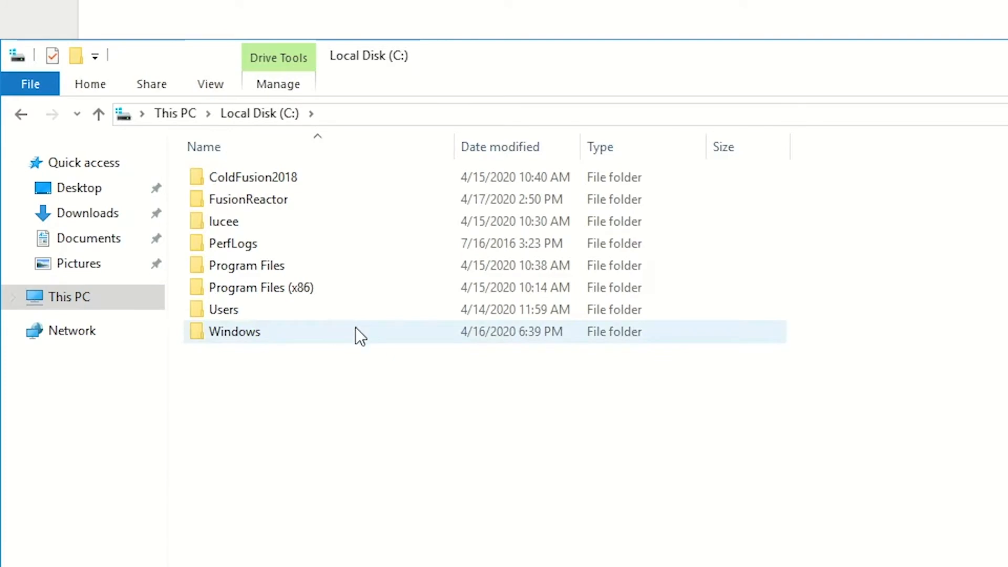
{"action": "double_click", "coordinate": [276, 179]}
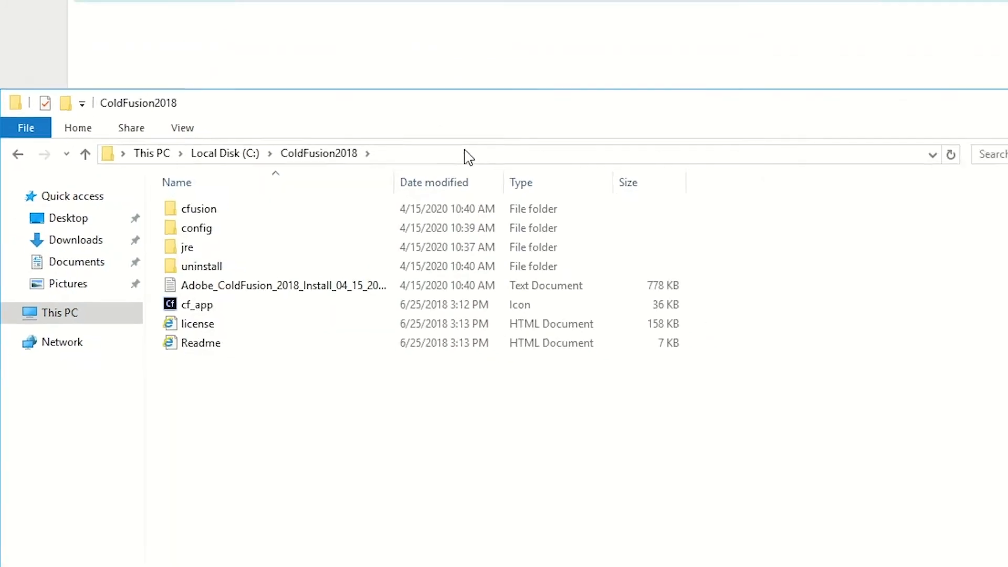
{"action": "left_click", "coordinate": [464, 154]}
{"action": "key", "text": "ctrl+c"}
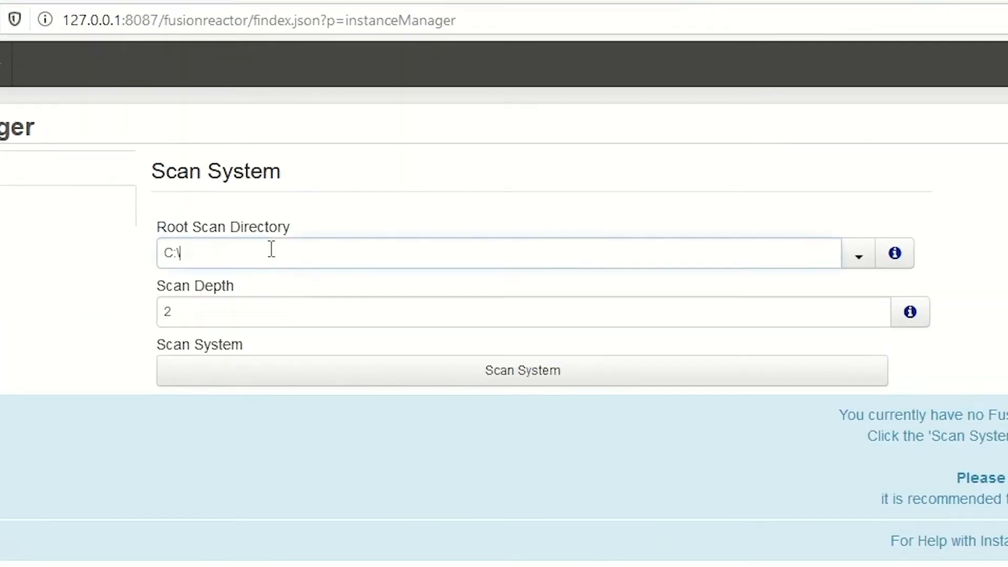
Set Root Scan Directory to C:\ColdFusion2018 and scan, listing the cfusion server
{"action": "left_click", "coordinate": [199, 120]}
{"action": "key", "text": "ctrl+a"}
{"action": "key", "text": "ctrl+v"}
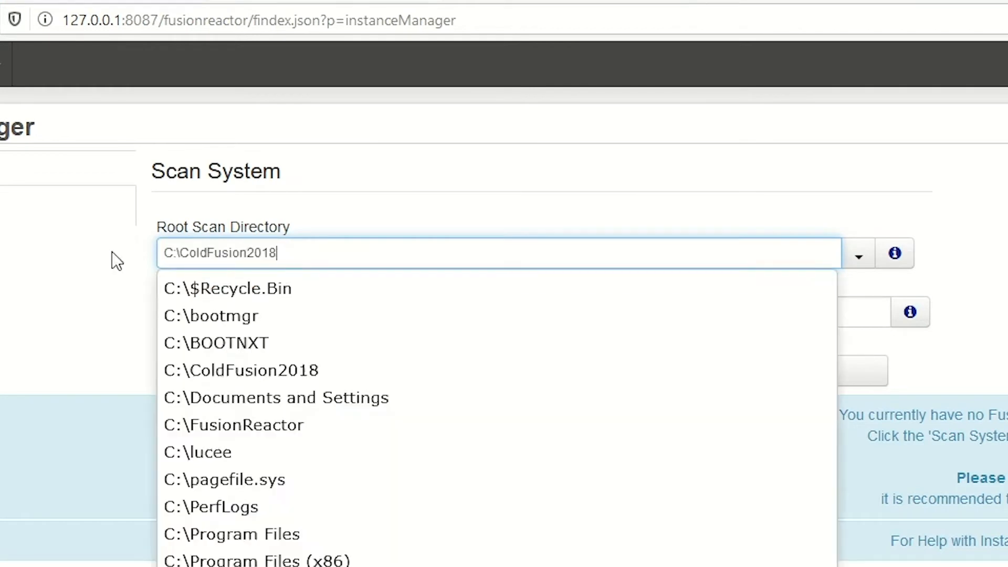
{"action": "left_click", "coordinate": [65, 286]}
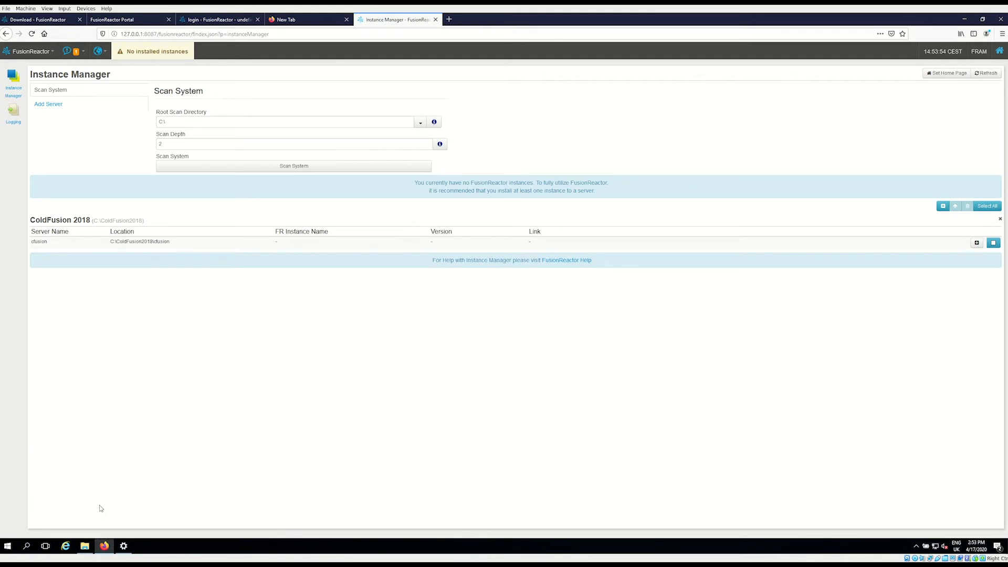
Copy the C:\lucee folder path from File Explorer for the next scan
{"action": "left_click", "coordinate": [85, 546]}
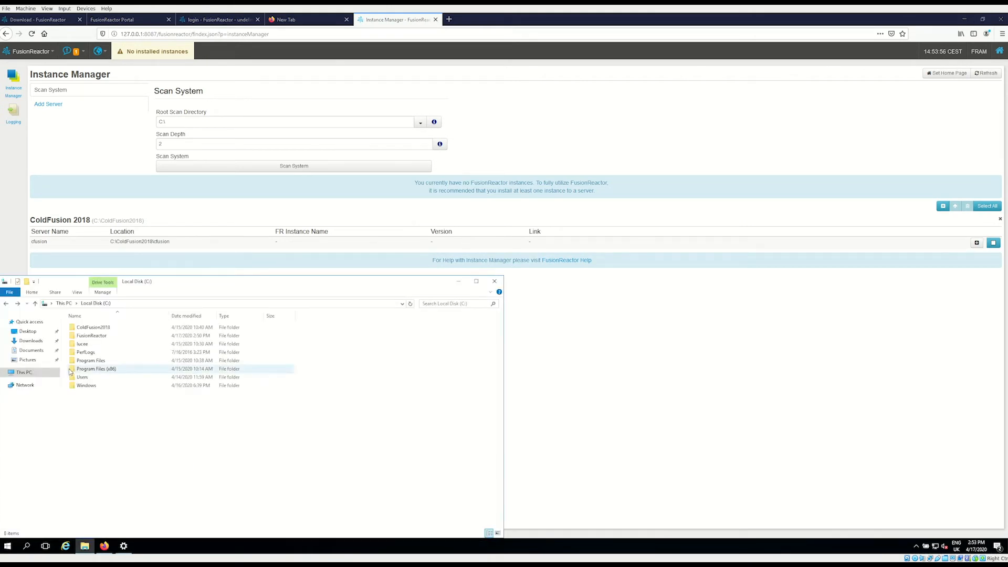
{"action": "double_click", "coordinate": [89, 344]}
{"action": "left_click", "coordinate": [153, 305]}
{"action": "key", "text": "ctrl+c"}
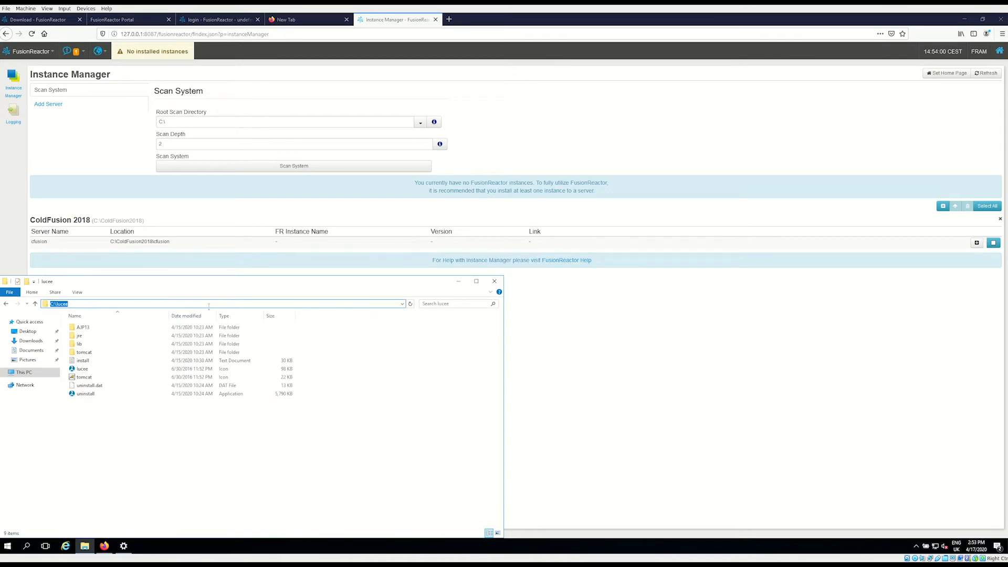
{"action": "left_click", "coordinate": [236, 125]}
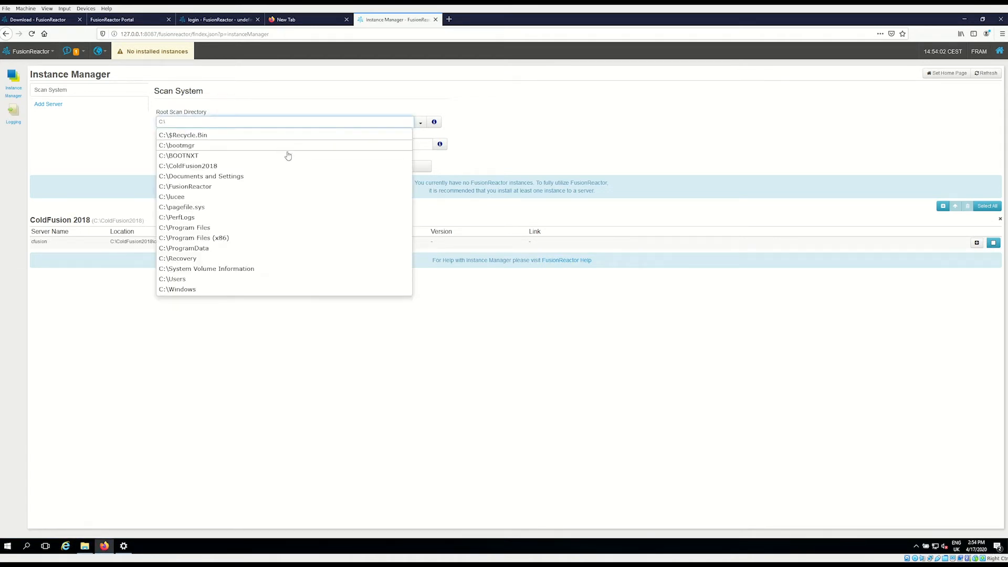
Replace the scan root with C:\lucee and scan, adding the Lucee 5 'default' server
{"action": "left_click_drag", "start_coordinate": [176, 123], "coordinate": [124, 118]}
{"action": "key", "text": "ctrl+v"}
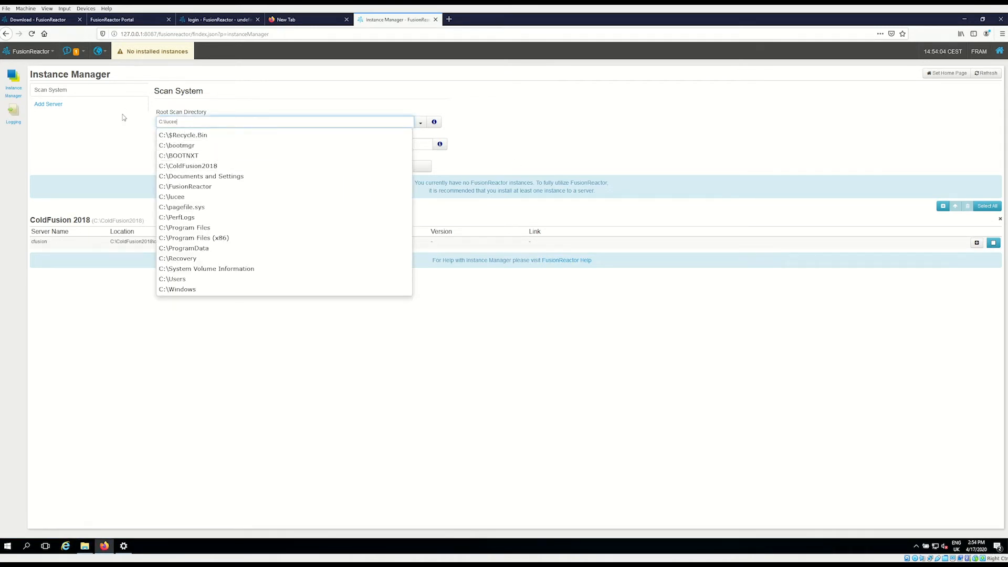
{"action": "left_click", "coordinate": [284, 167]}
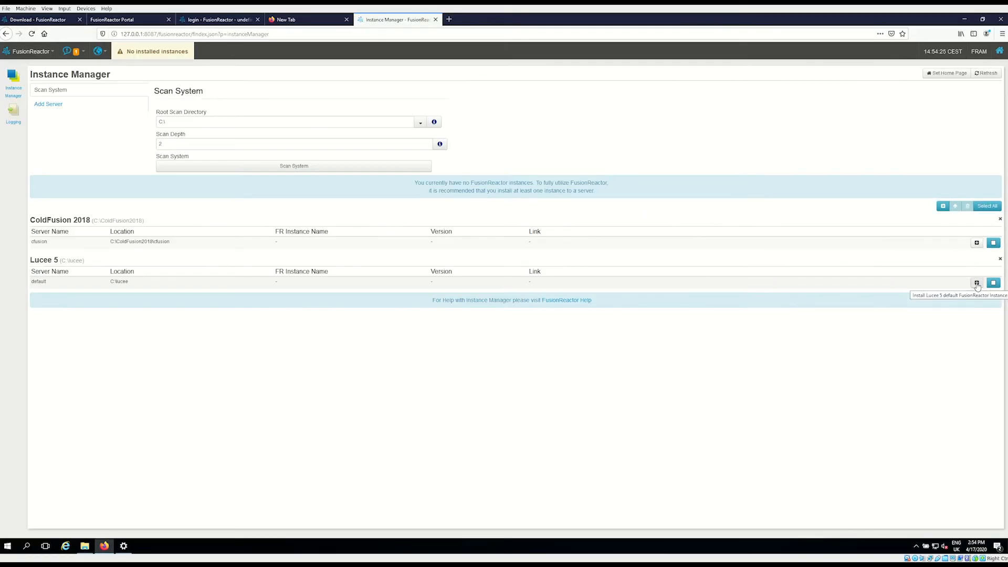
Begin installing an instance on Lucee 5, keeping name lucee5 and port 8088
{"action": "left_click", "coordinate": [976, 284]}
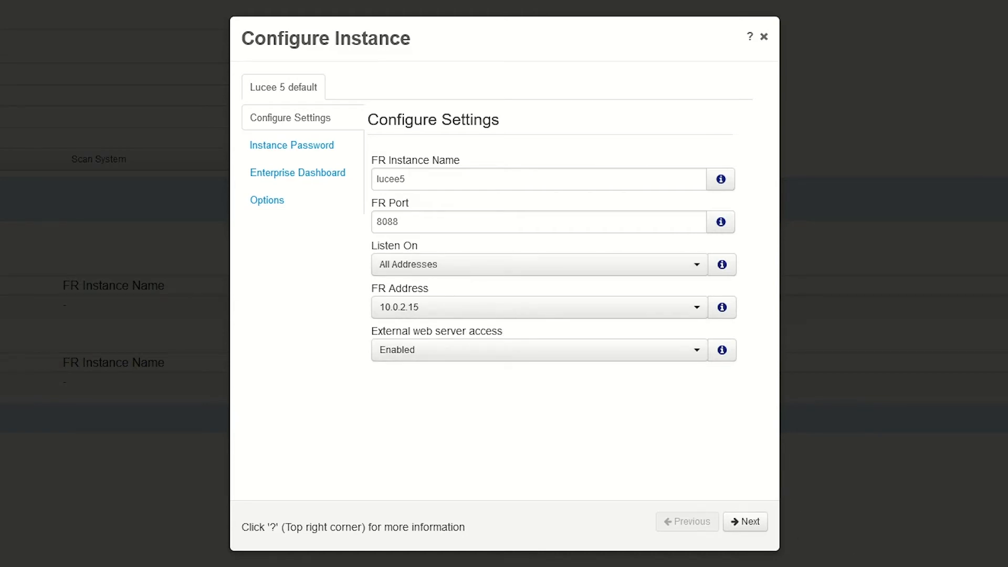
{"action": "left_click", "coordinate": [750, 526]}
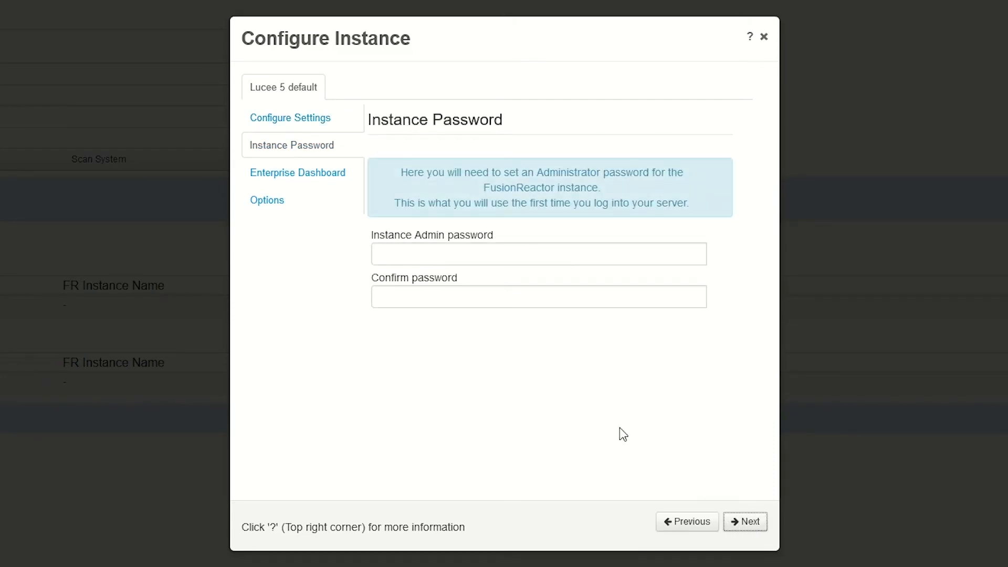
Enter the instance admin password in both password fields and advance to Enterprise Dashboard
{"action": "left_click", "coordinate": [495, 251]}
{"action": "type", "text": "ad"}
{"action": "key", "text": "BackSpace"}
{"action": "key", "text": "BackSpace"}
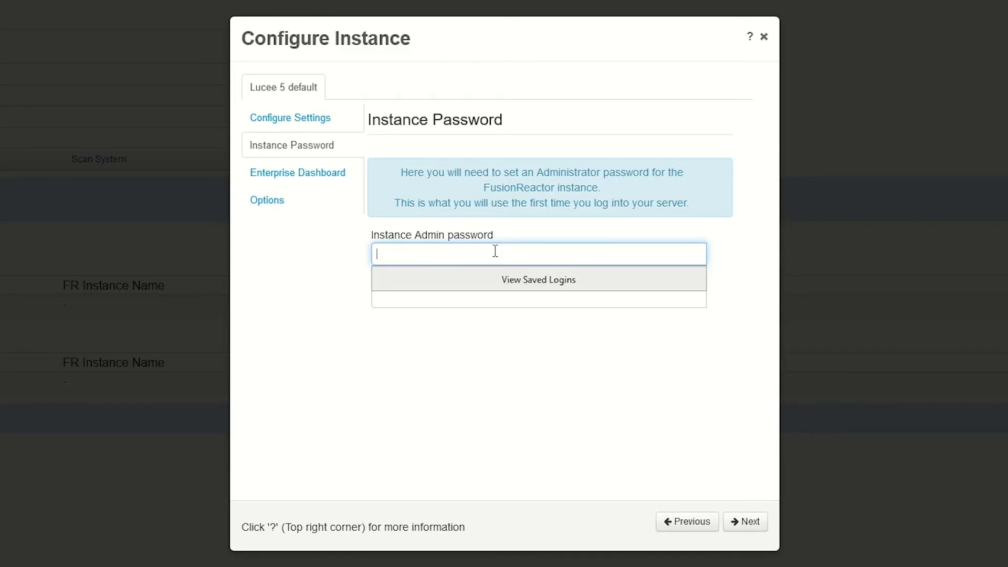
{"action": "type", "text": "admin"}
{"action": "key", "text": "Tab"}
{"action": "type", "text": "admin"}
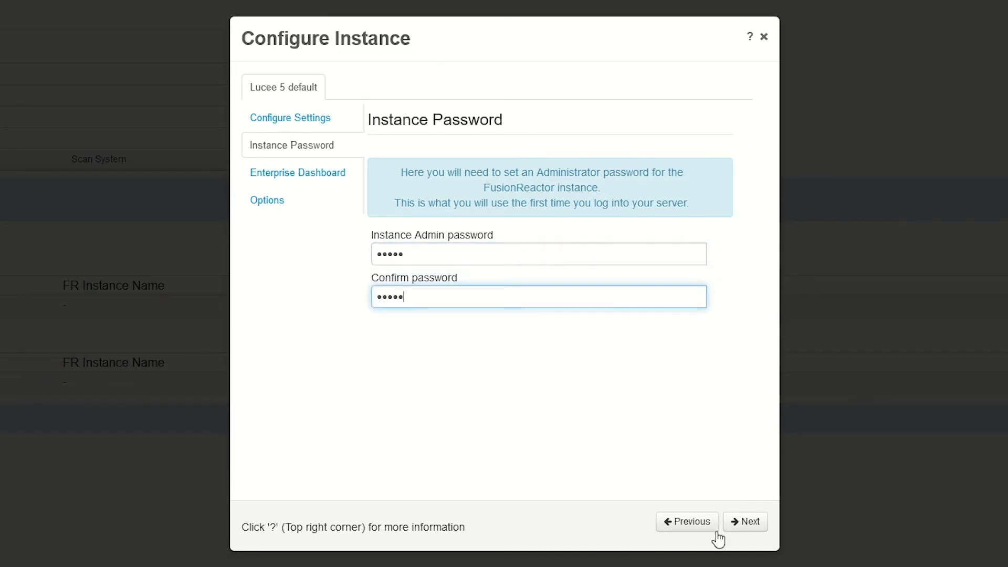
{"action": "left_click", "coordinate": [748, 523]}
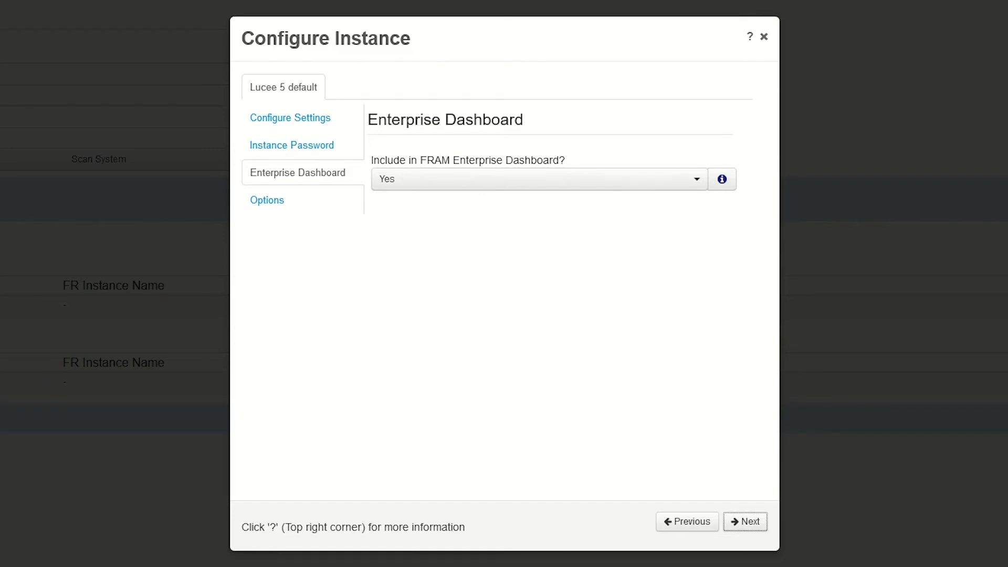
Keep Include in FRAM Enterprise Dashboard at Yes and advance to the Options step
{"action": "left_click", "coordinate": [748, 524]}
{"action": "left_click", "coordinate": [714, 523]}
{"action": "left_click", "coordinate": [752, 525]}
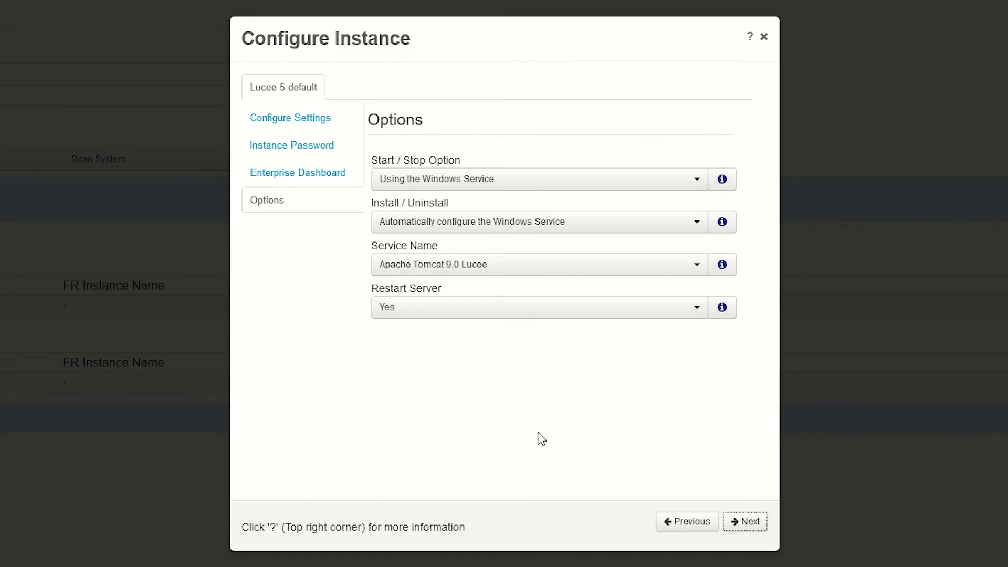
Leave Restart Server at Yes and advance to the Confirm Settings summary
{"action": "left_click", "coordinate": [455, 315]}
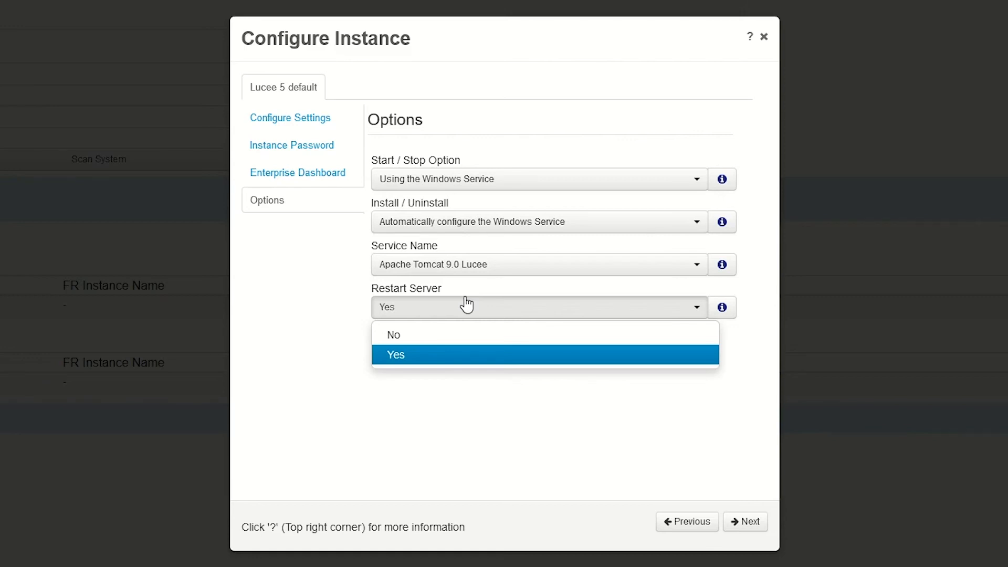
{"action": "left_click", "coordinate": [466, 305]}
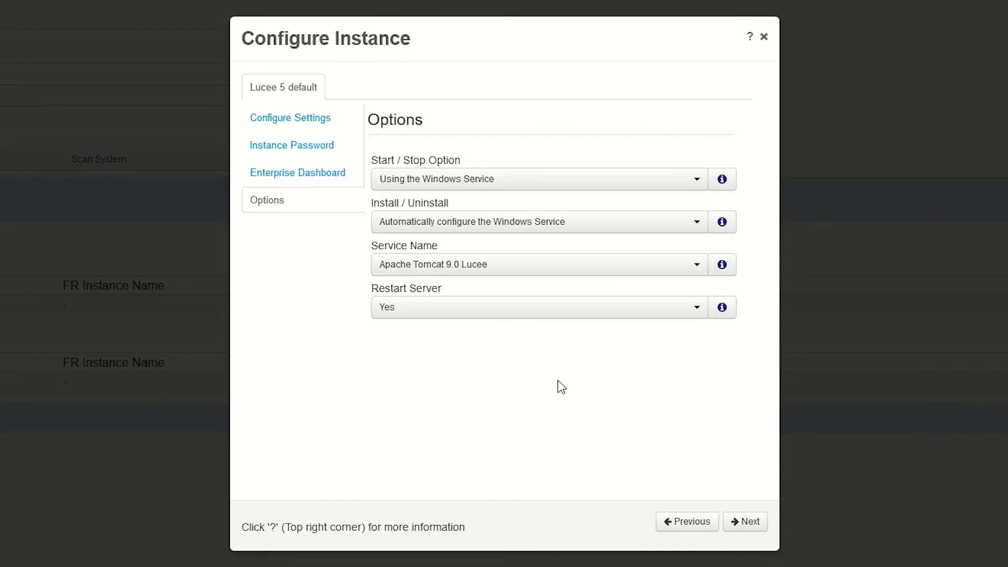
{"action": "left_click", "coordinate": [749, 529]}
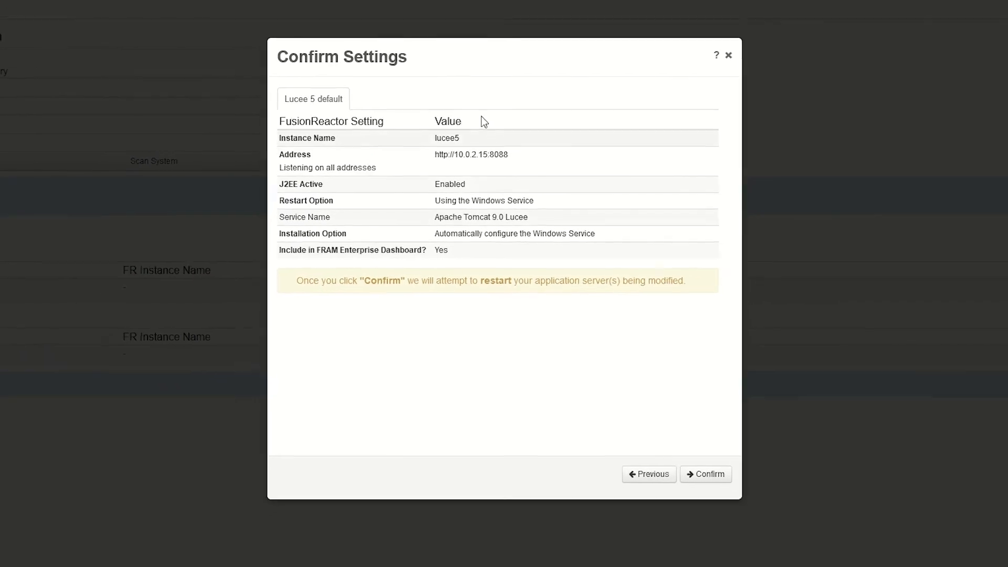
{"action": "left_click", "coordinate": [698, 456]}
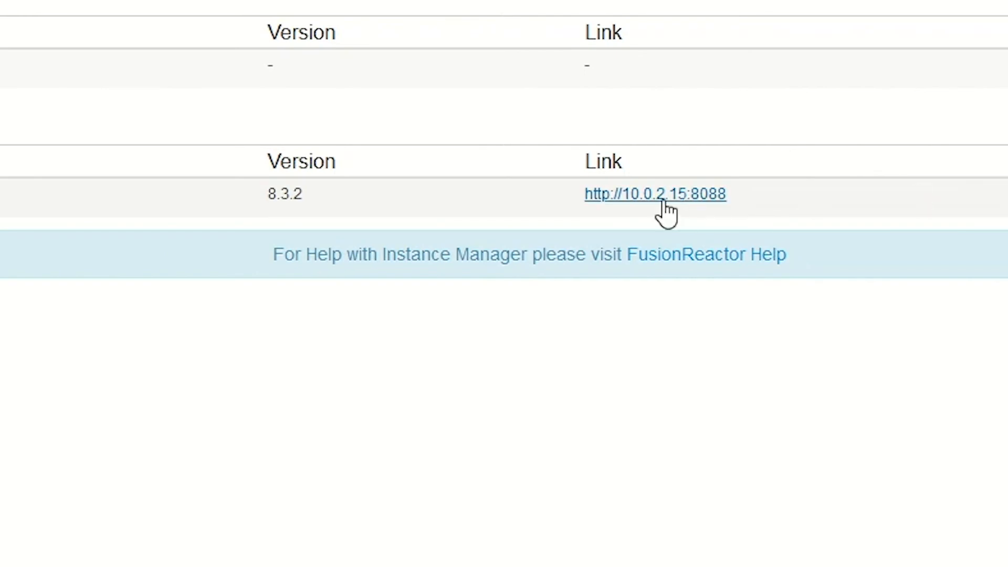
{"action": "left_click", "coordinate": [664, 202]}
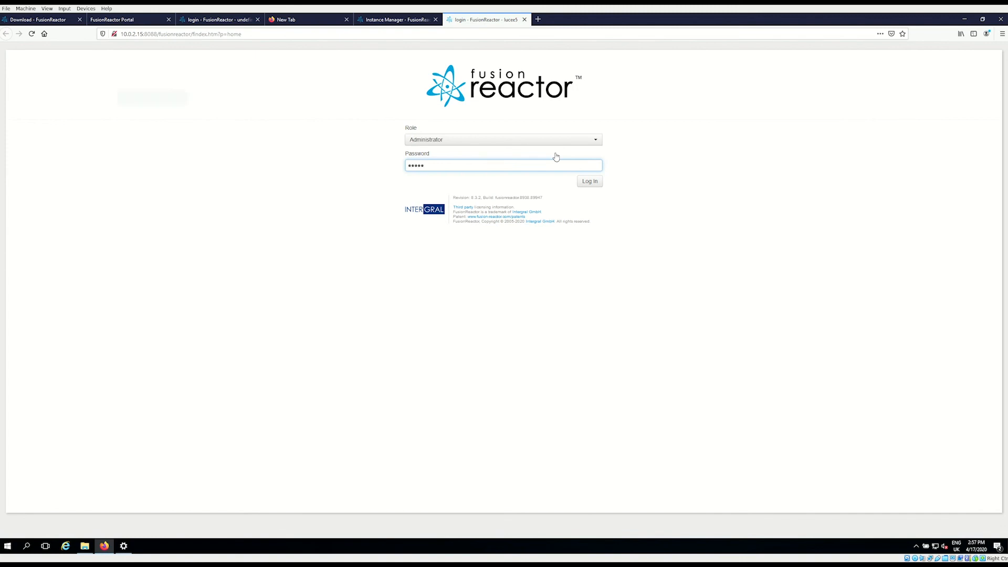
{"action": "key", "text": "Return"}
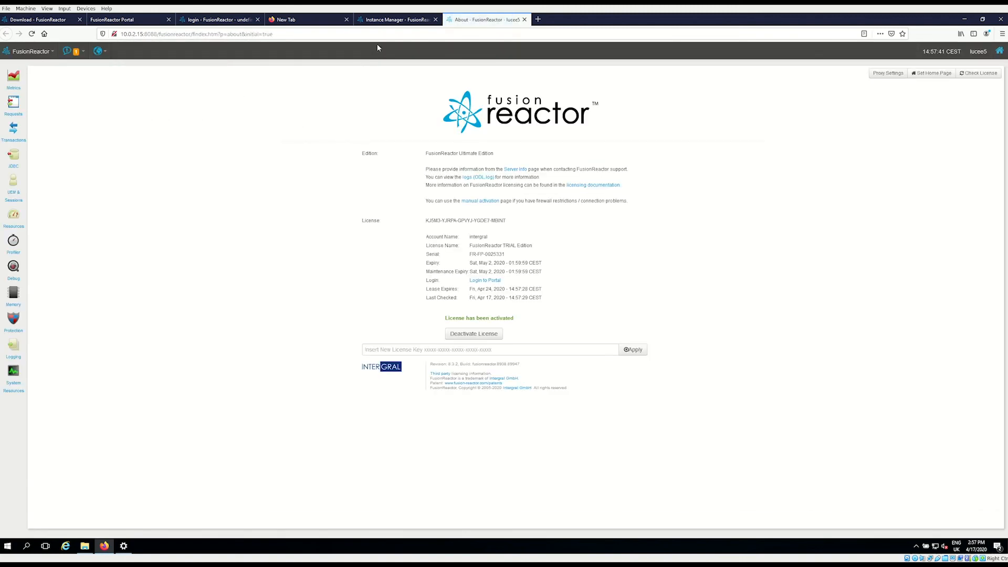
{"action": "key", "text": "ctrl+shift+Tab"}
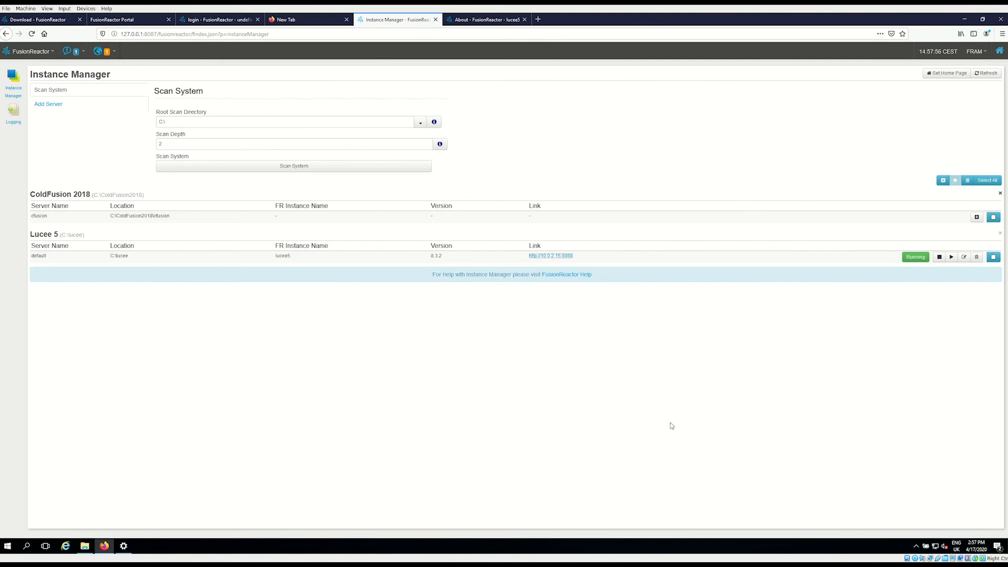